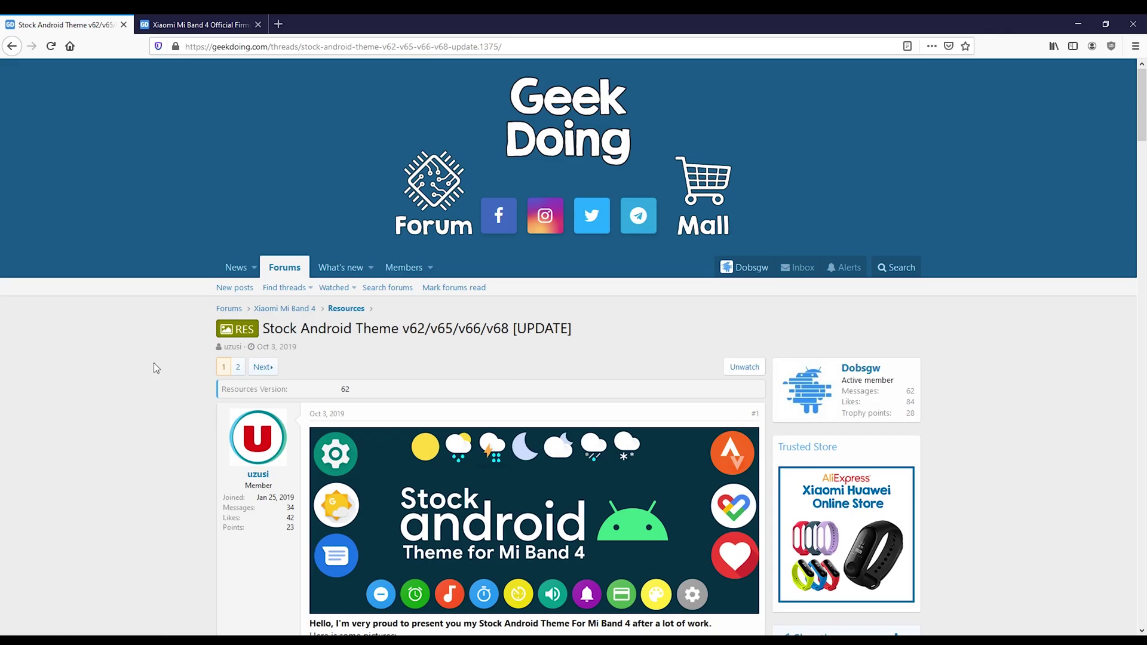
scroll(154, 363, "down", 4)
scroll(153, 363, "down", 2)
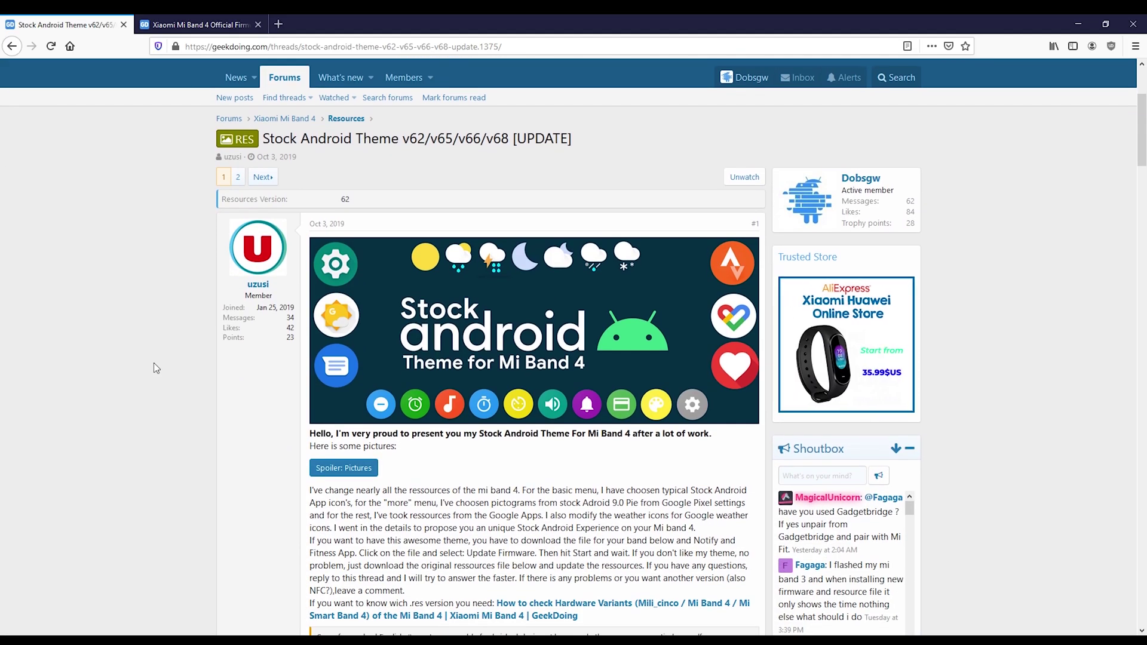
scroll(154, 363, "down", 2)
scroll(153, 363, "down", 2)
scroll(153, 362, "down", 1)
scroll(153, 363, "down", 1)
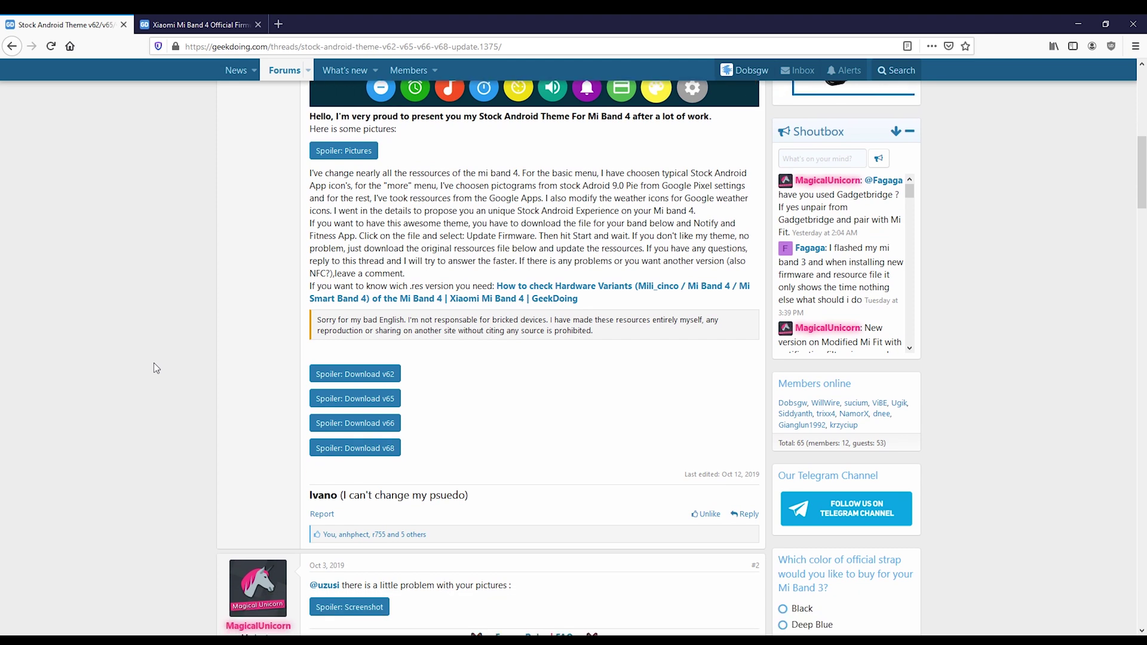
- Expand the Download spoilers for theme versions v62, v65, v66 and v68
left_click(356, 374)
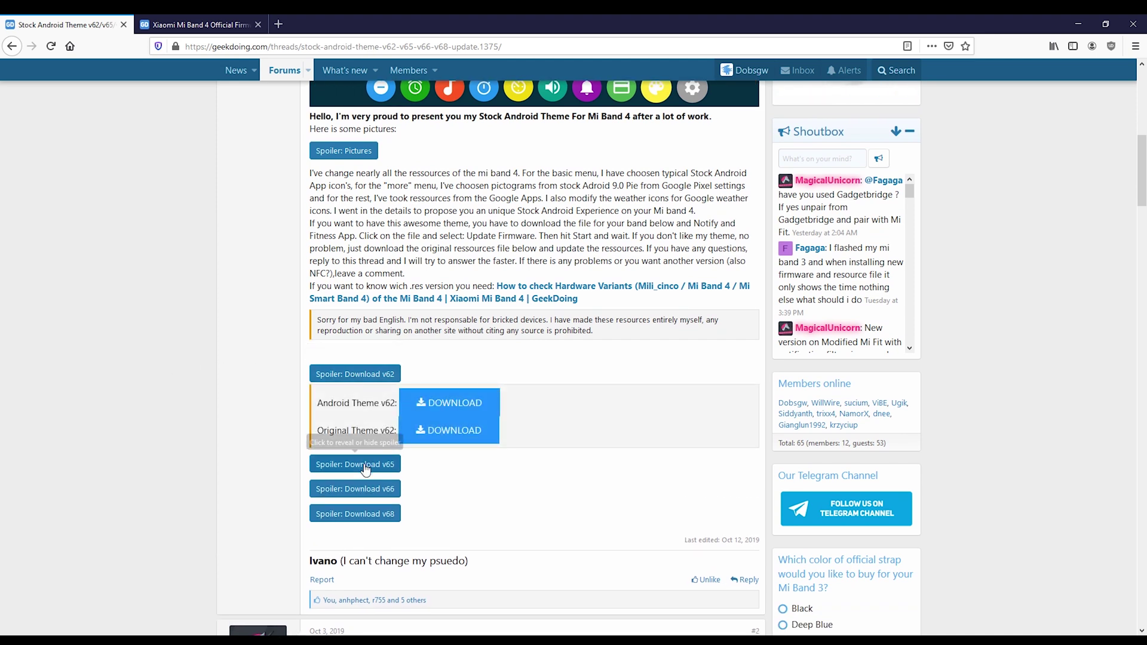
left_click(356, 465)
left_click(355, 557)
scroll(368, 573, "down", 1)
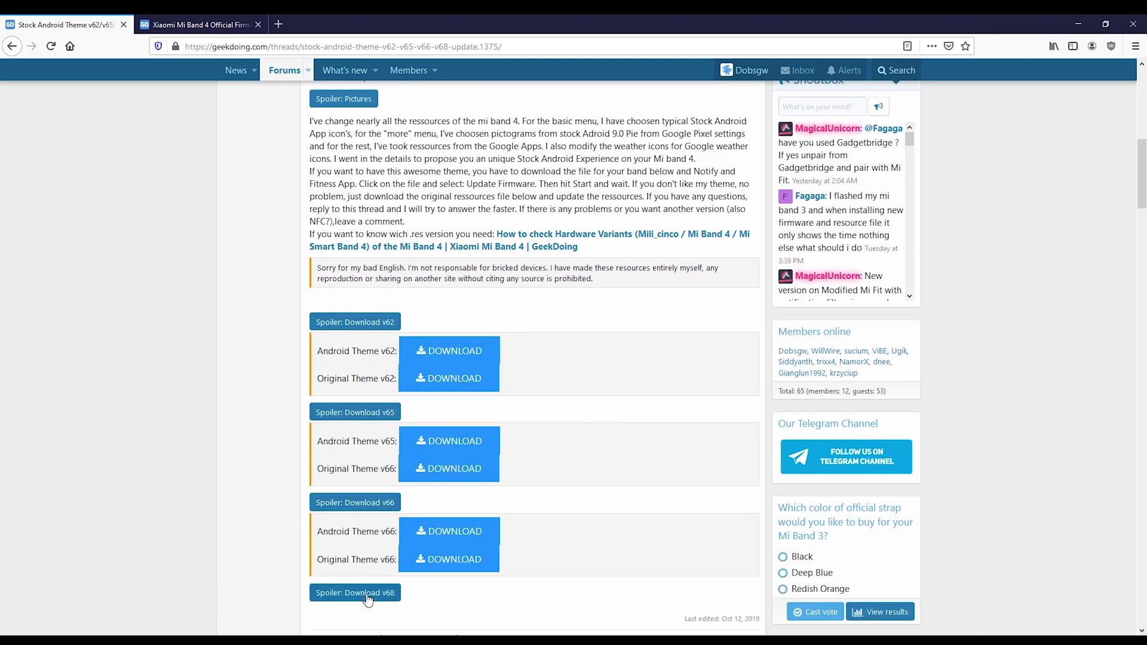
left_click(367, 596)
scroll(224, 466, "down", 1)
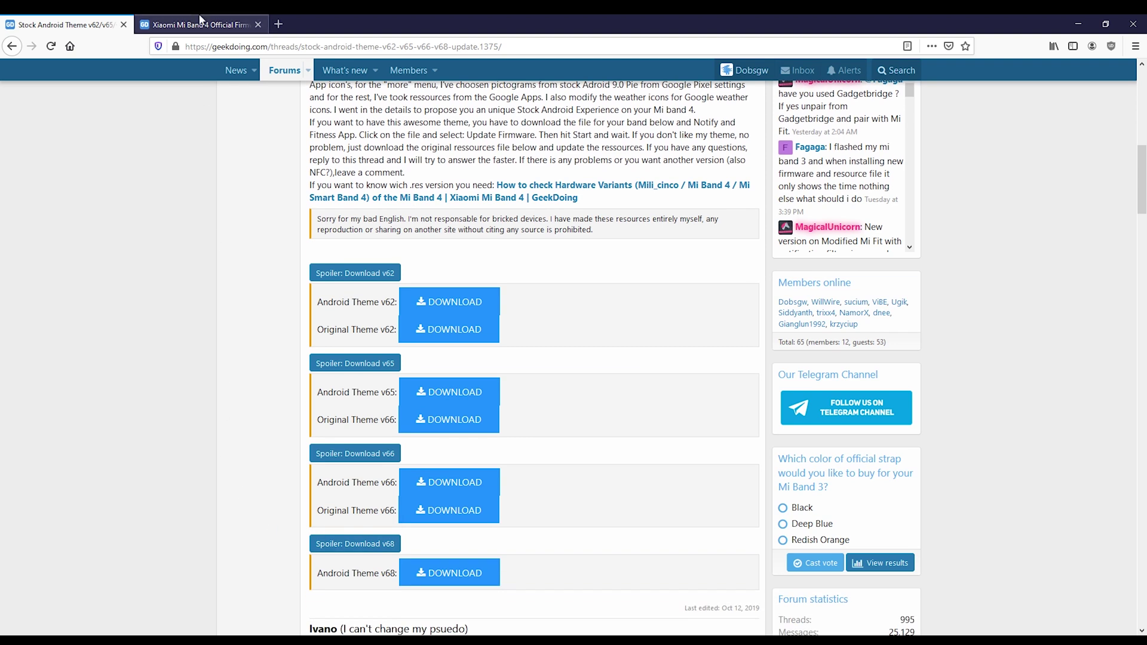
- Find that firmware 1.0.6.16 uses resources v62, then go back to the theme thread
left_click(200, 25)
scroll(199, 249, "down", 2)
scroll(200, 249, "down", 2)
scroll(199, 250, "down", 1)
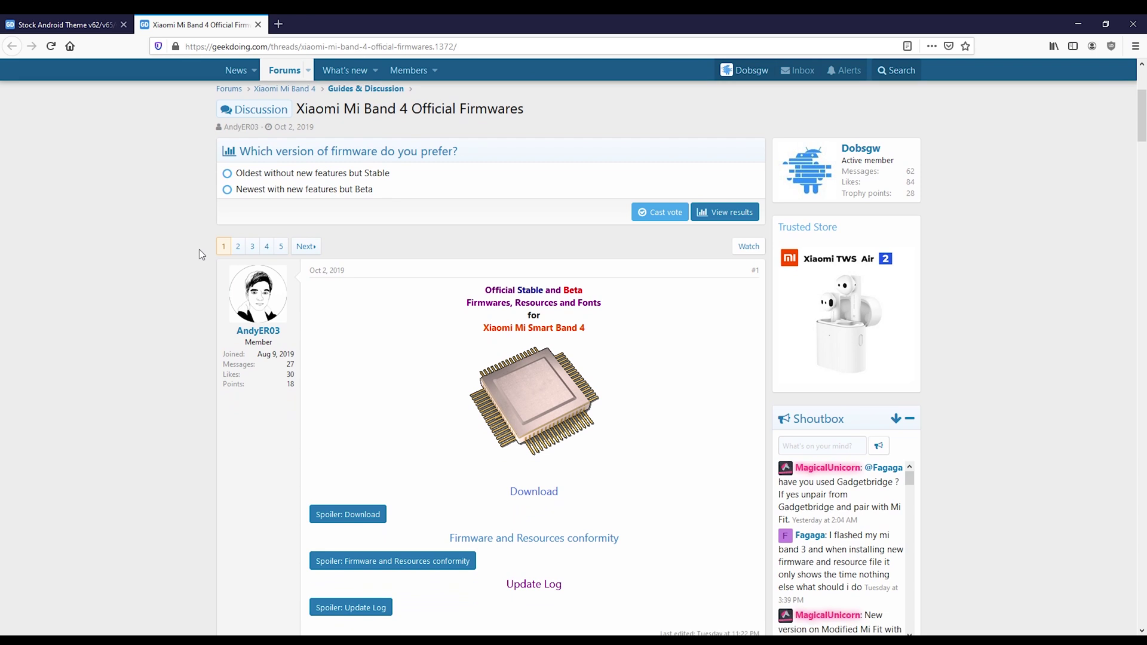
scroll(199, 249, "down", 3)
scroll(200, 249, "down", 1)
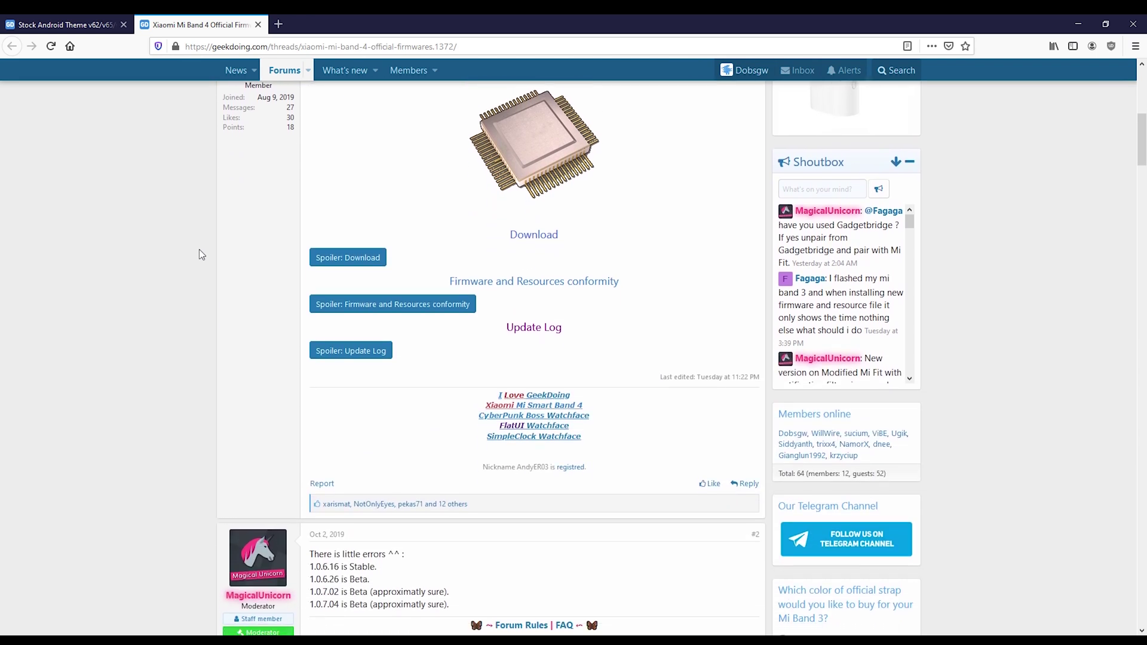
left_click(423, 309)
scroll(608, 364, "down", 1)
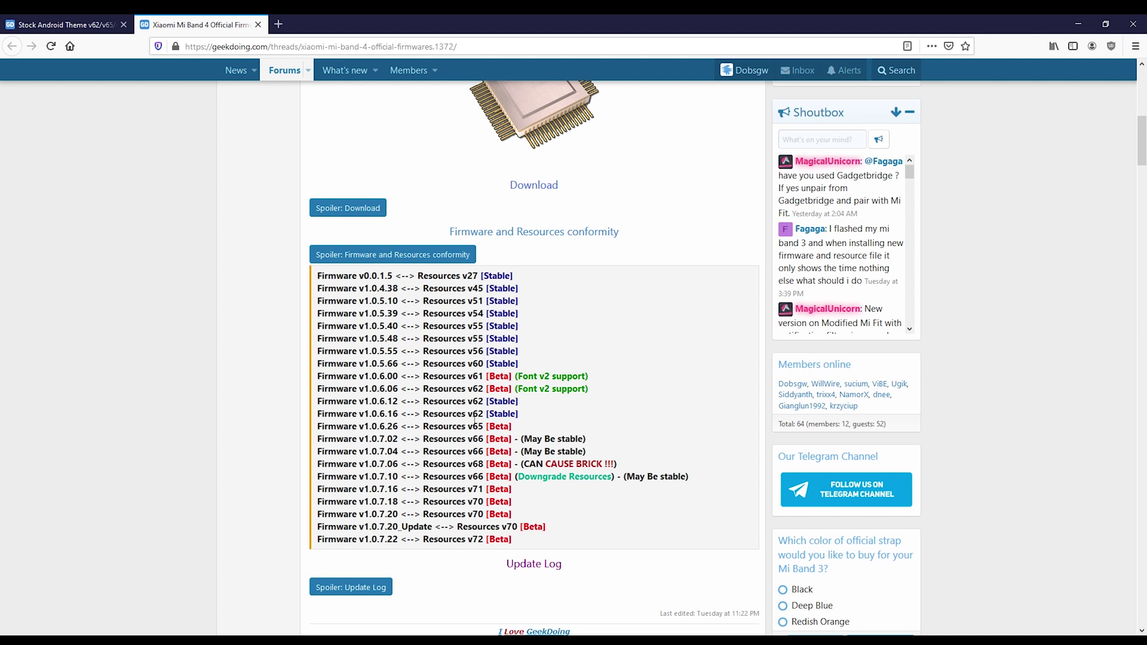
left_click(74, 19)
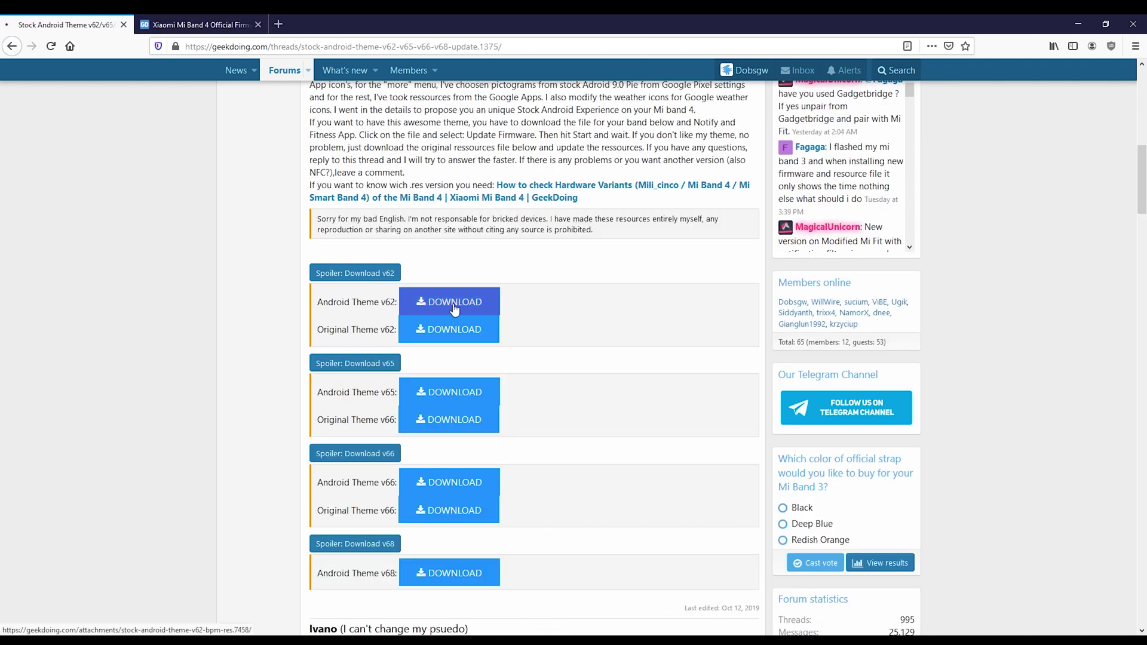